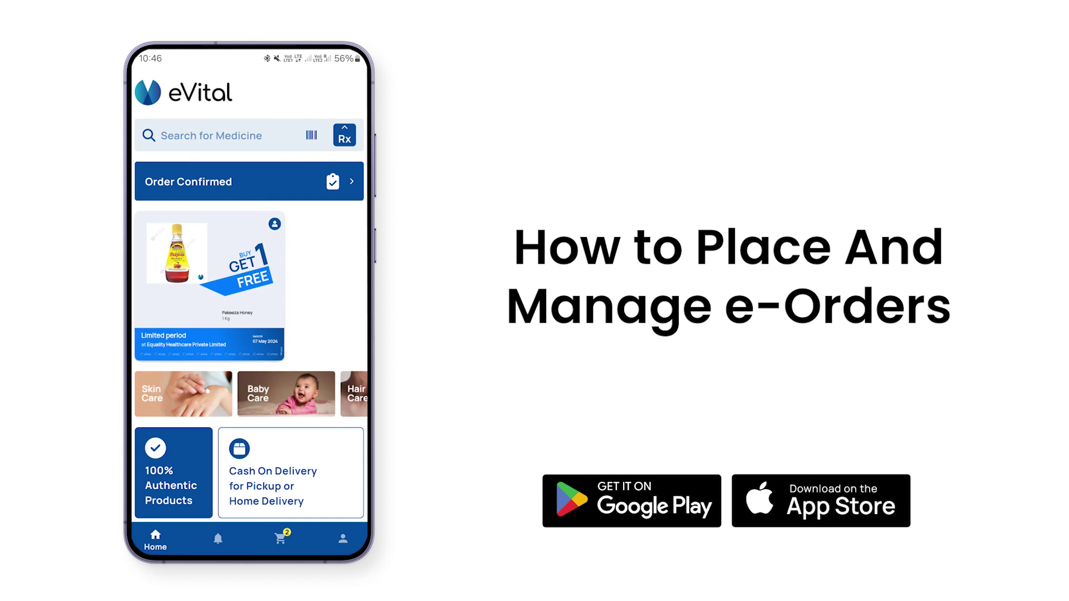
pyautogui.scroll(-1, 251, 334)
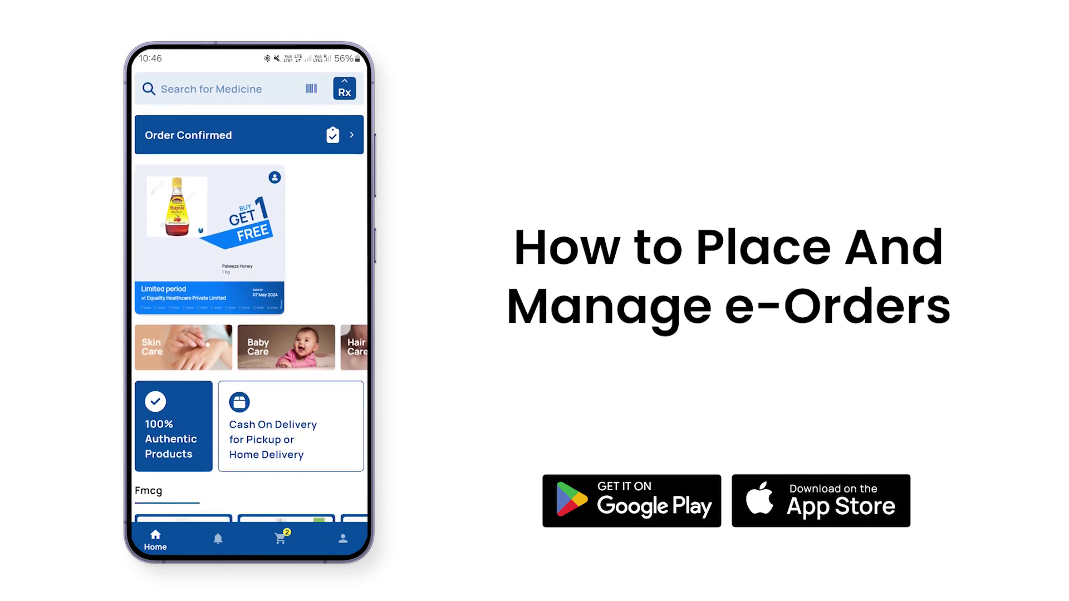
pyautogui.scroll(-2, 251, 334)
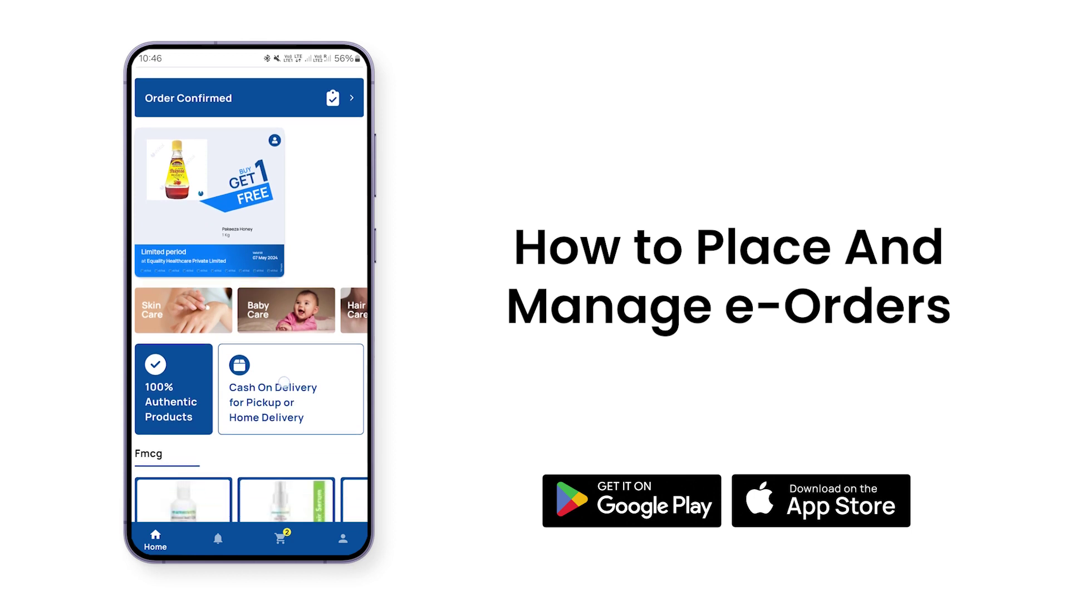
pyautogui.scroll(-3, 251, 334)
pyautogui.scroll(-2, 250, 334)
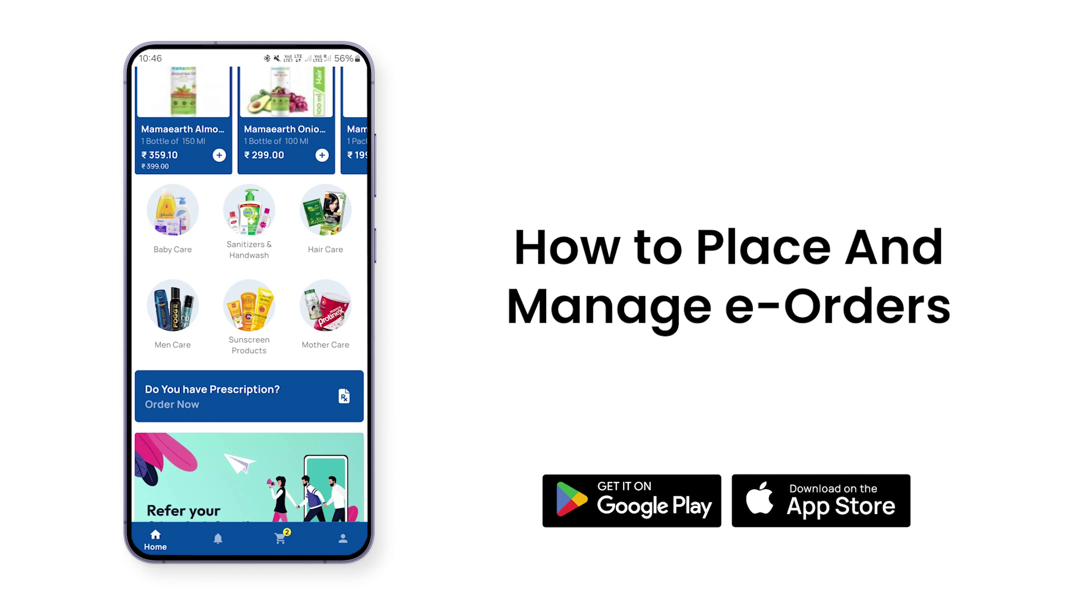
pyautogui.scroll(-1, 251, 294)
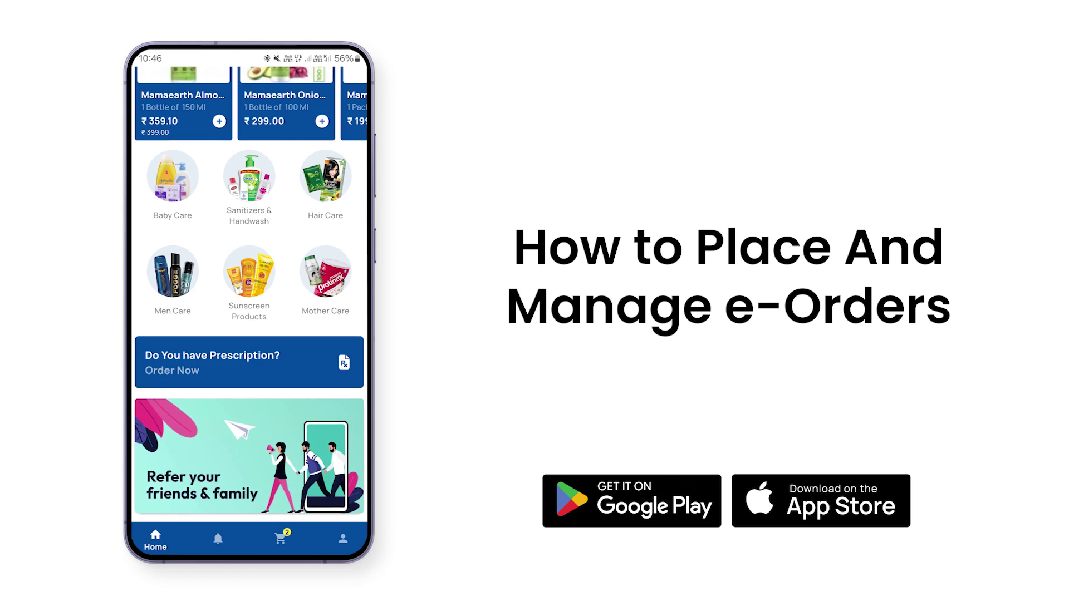
pyautogui.scroll(10, 251, 292)
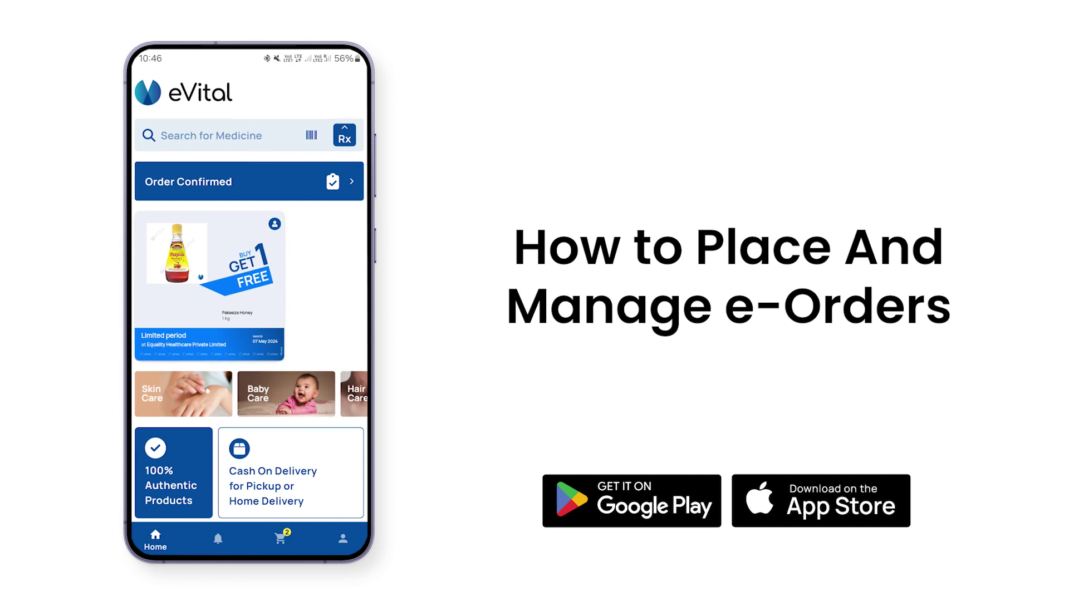
# Step: Search for Cyclopam, add the results and go to the five-item cart totalling ₹370.30
pyautogui.click(210, 136)
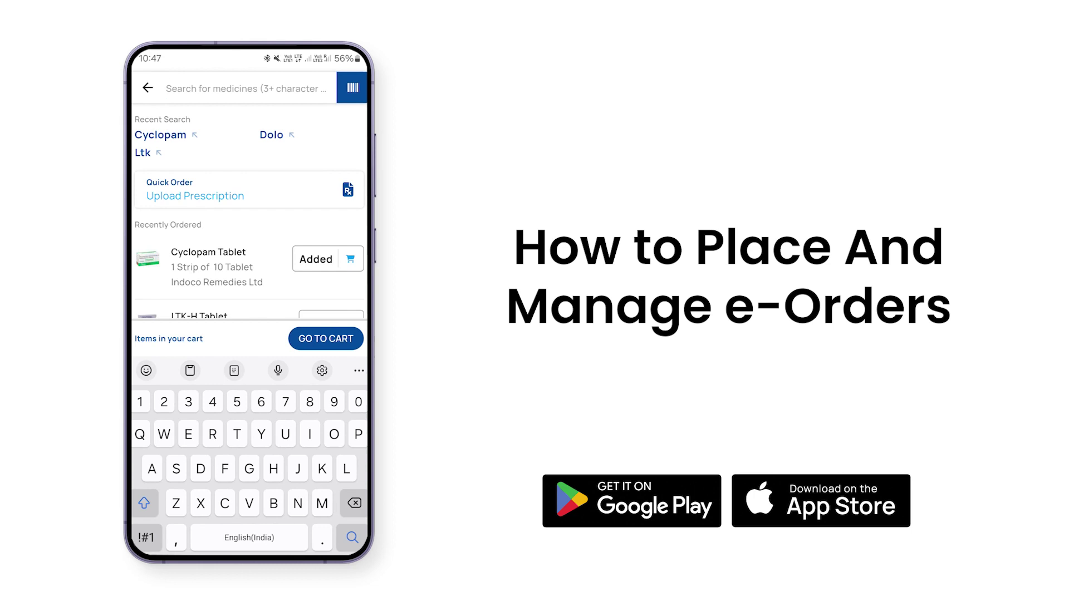
pyautogui.write('Cyclopam')
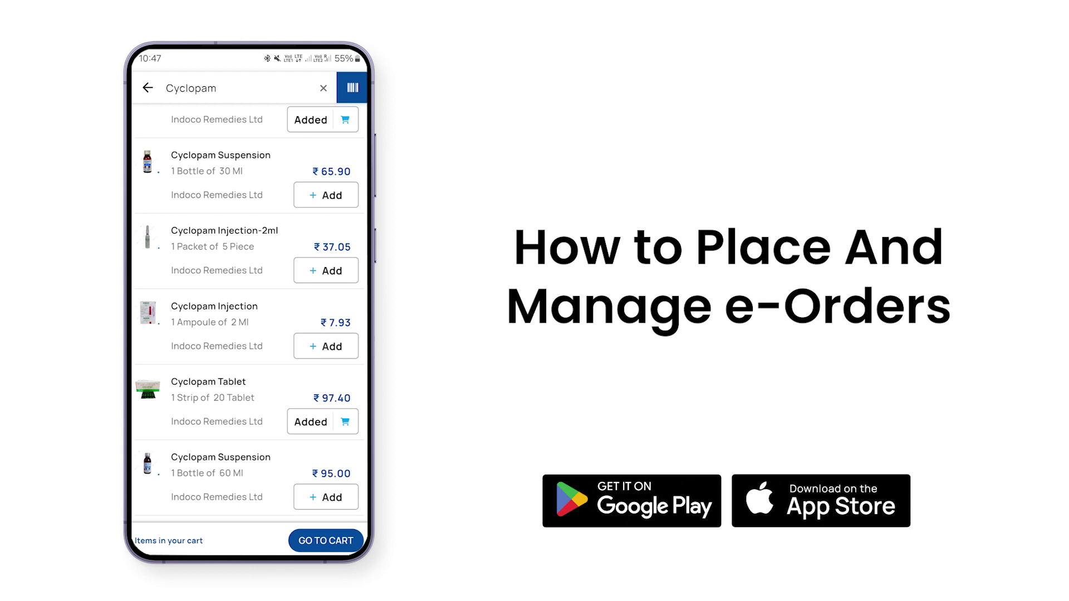
pyautogui.click(326, 541)
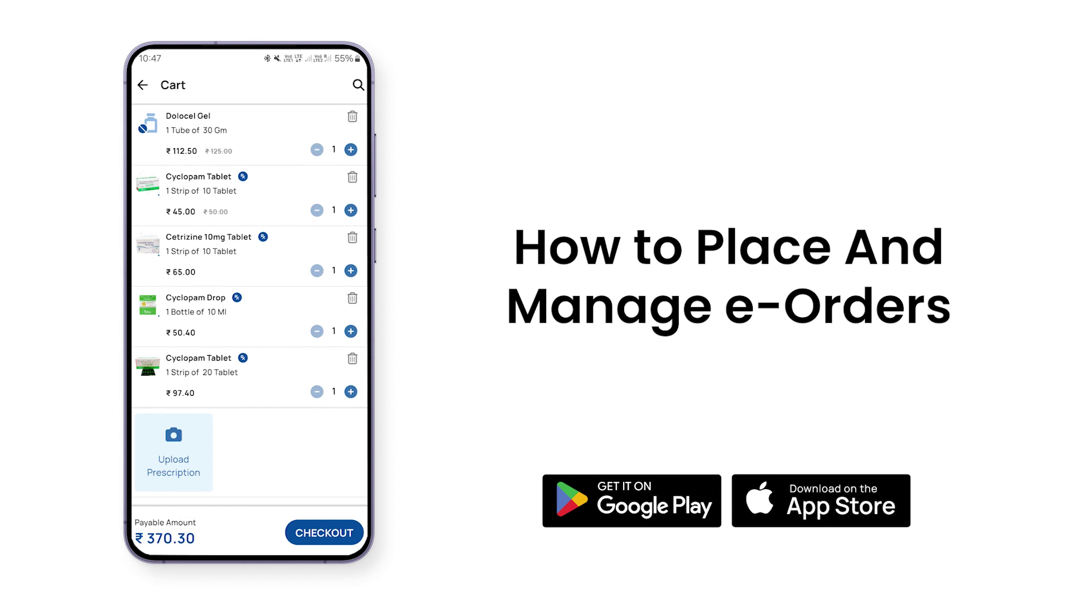
pyautogui.click(323, 533)
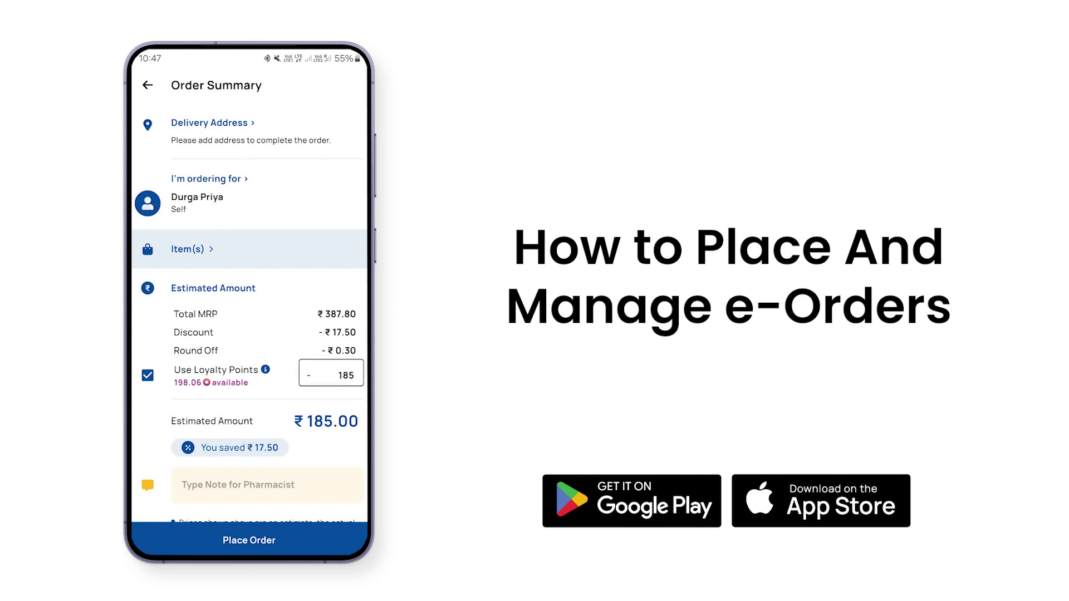
pyautogui.click(217, 205)
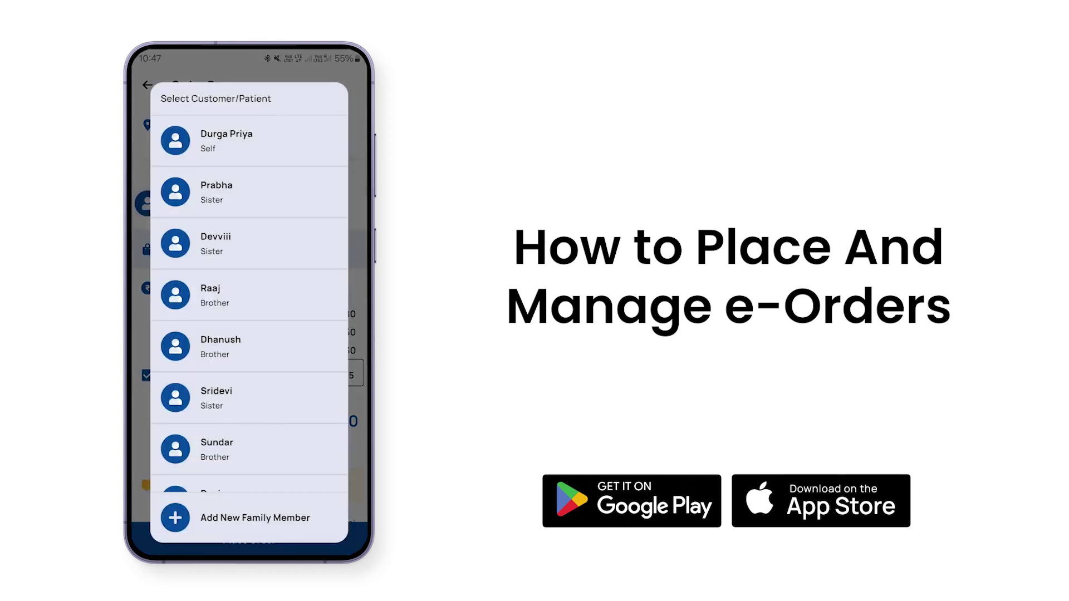
pyautogui.moveTo(258, 390); pyautogui.dragTo(306, 258)
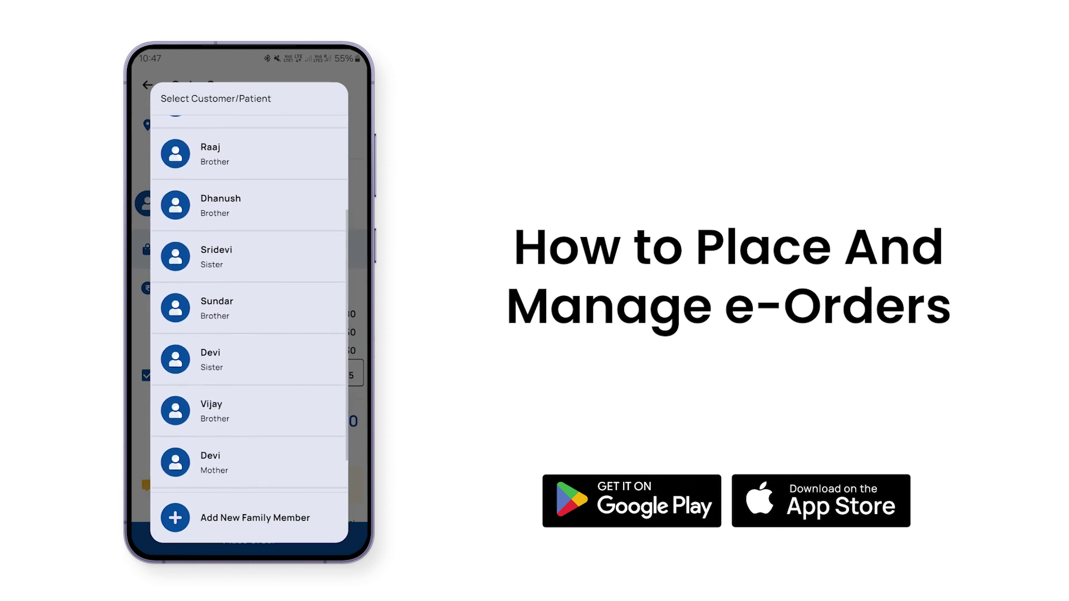
pyautogui.moveTo(256, 402); pyautogui.dragTo(289, 308)
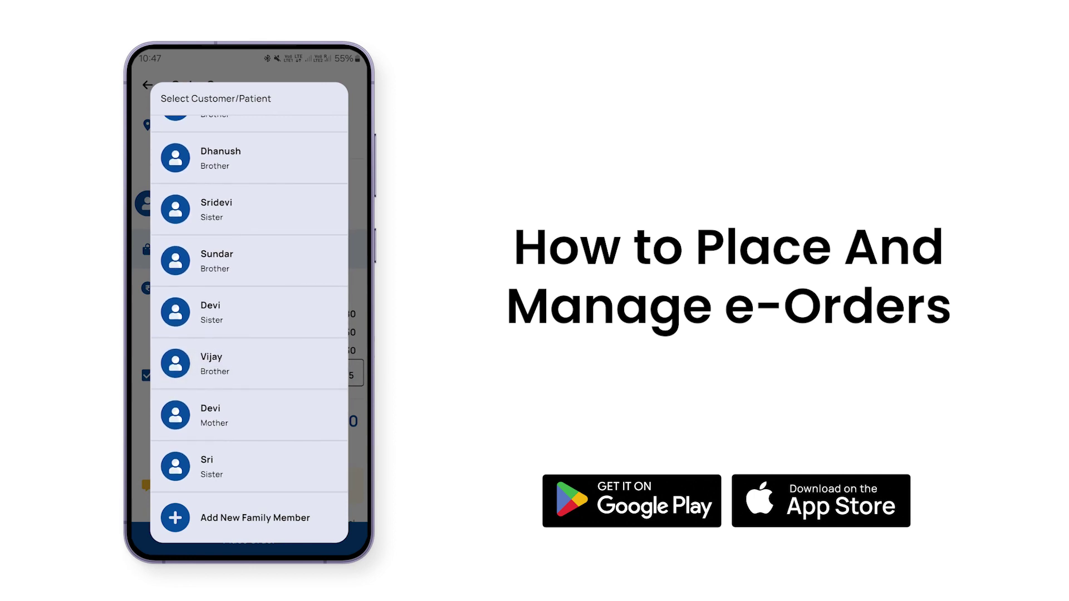
pyautogui.moveTo(287, 261)
pyautogui.mouseDown()
pyautogui.moveTo(276, 405)
pyautogui.moveTo(286, 317)
pyautogui.mouseUp()
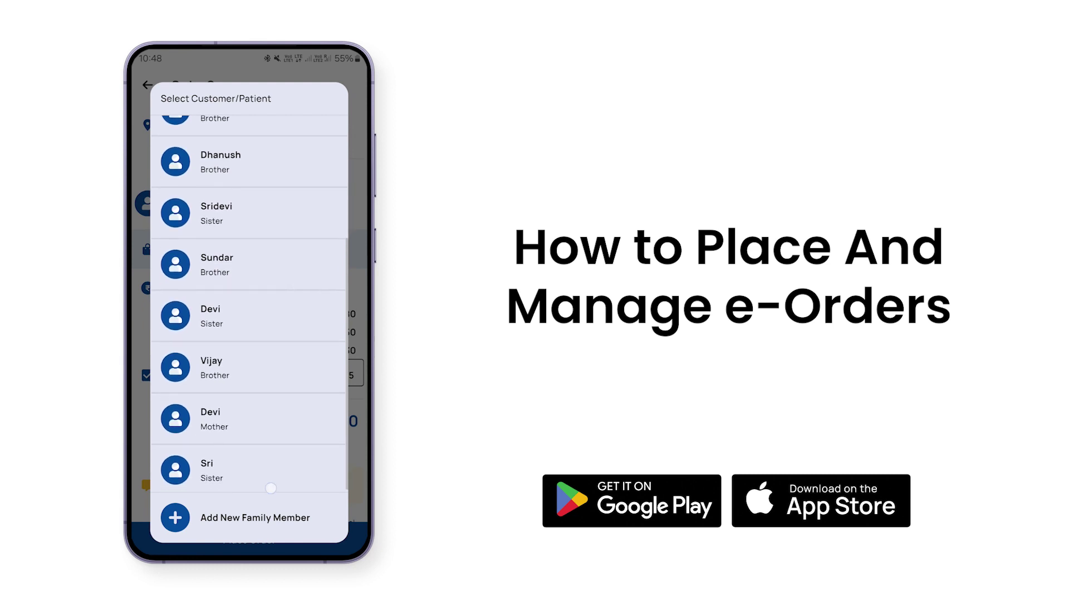
pyautogui.moveTo(271, 489); pyautogui.dragTo(288, 427)
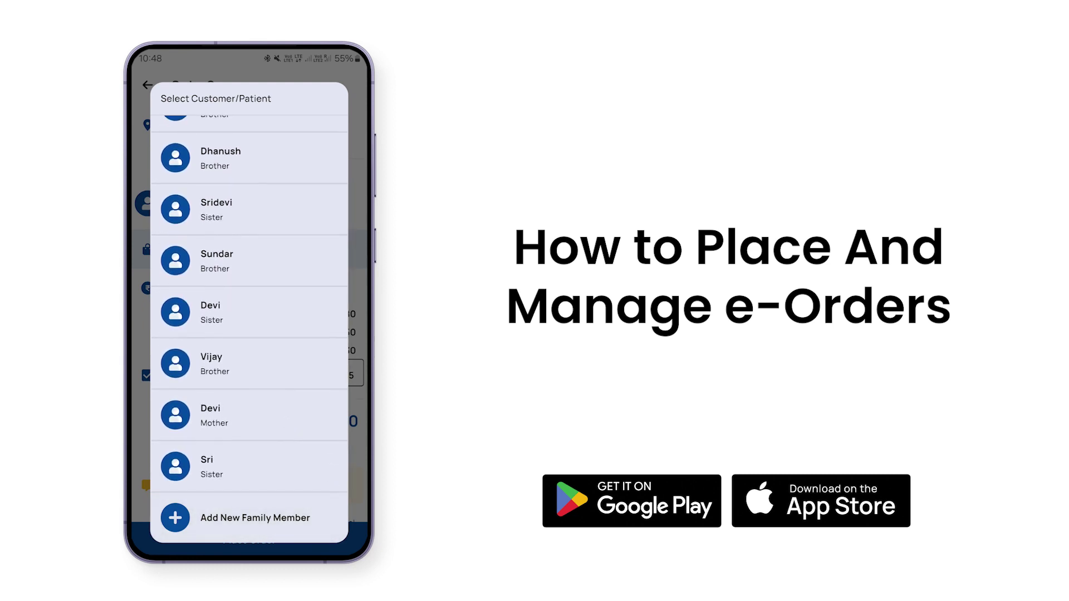
pyautogui.moveTo(281, 270); pyautogui.dragTo(282, 393)
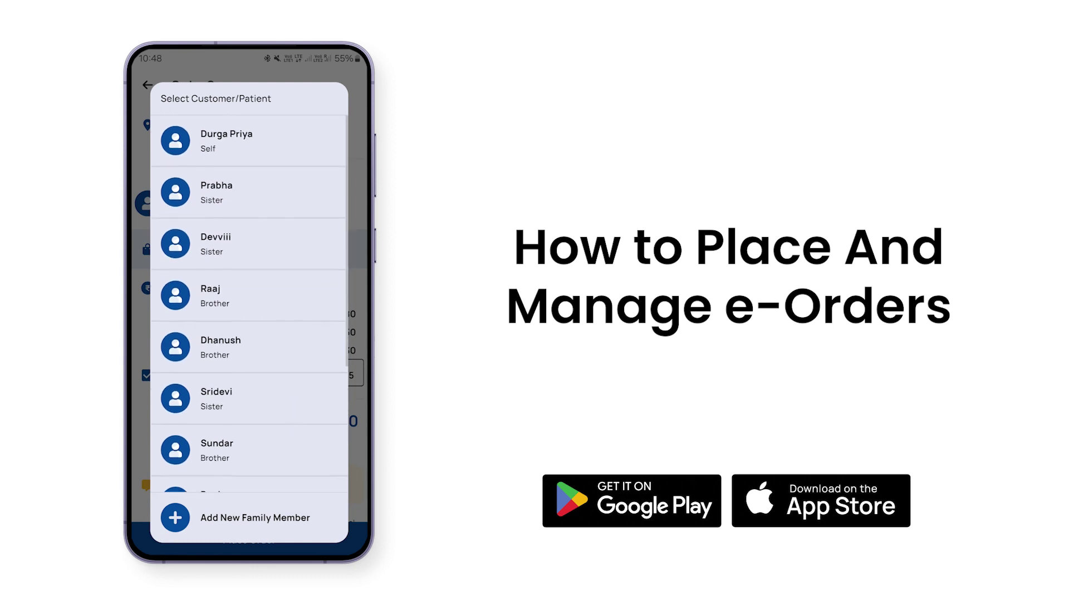
pyautogui.click(217, 138)
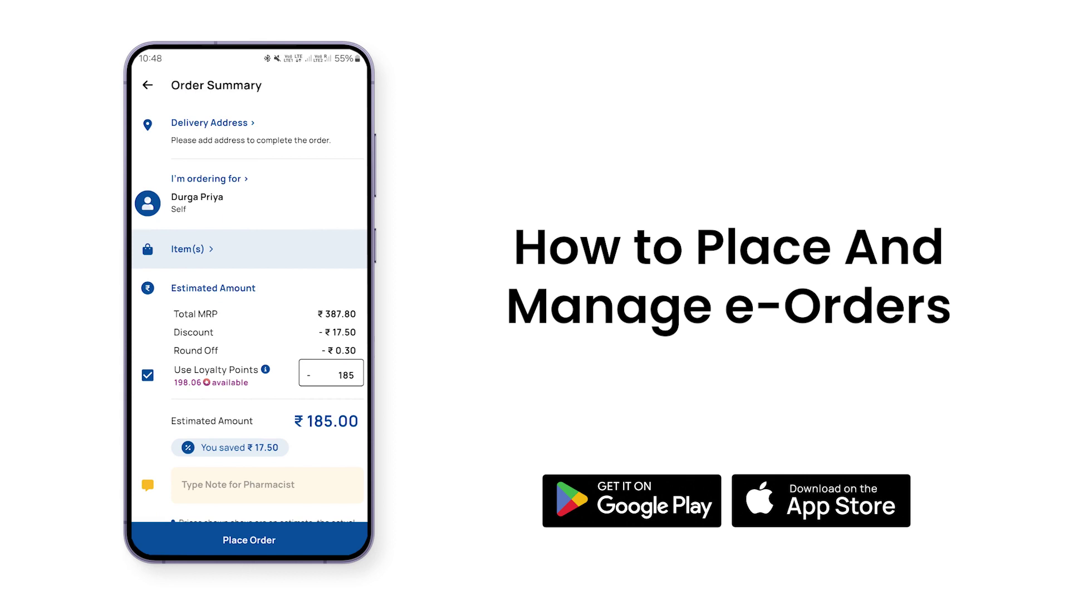
pyautogui.moveTo(282, 465); pyautogui.dragTo(282, 432)
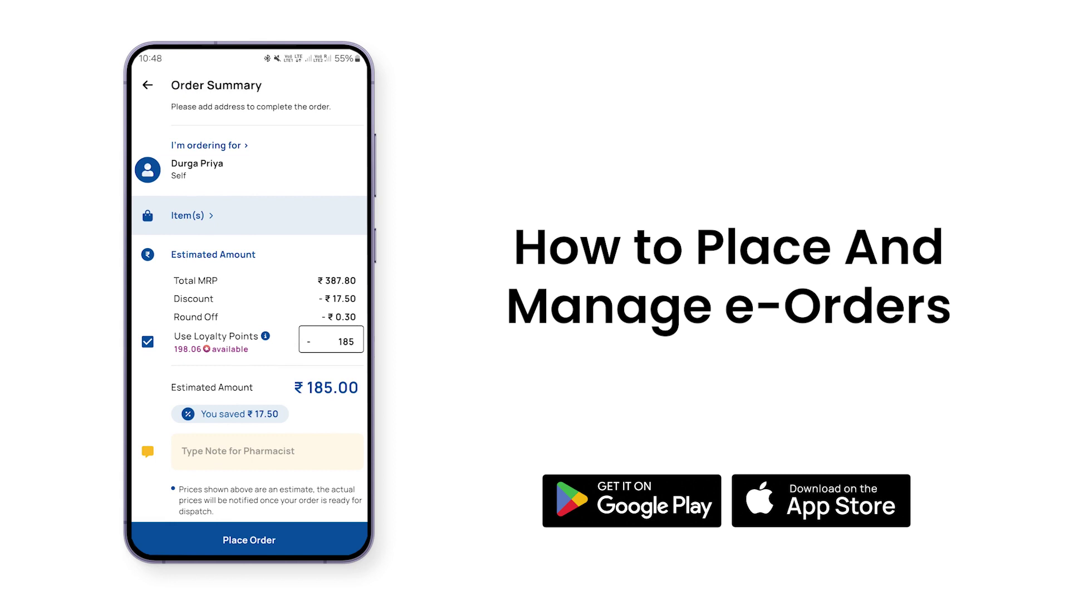
# Step: Place the order for ₹185.00 from the Order Summary
pyautogui.click(269, 541)
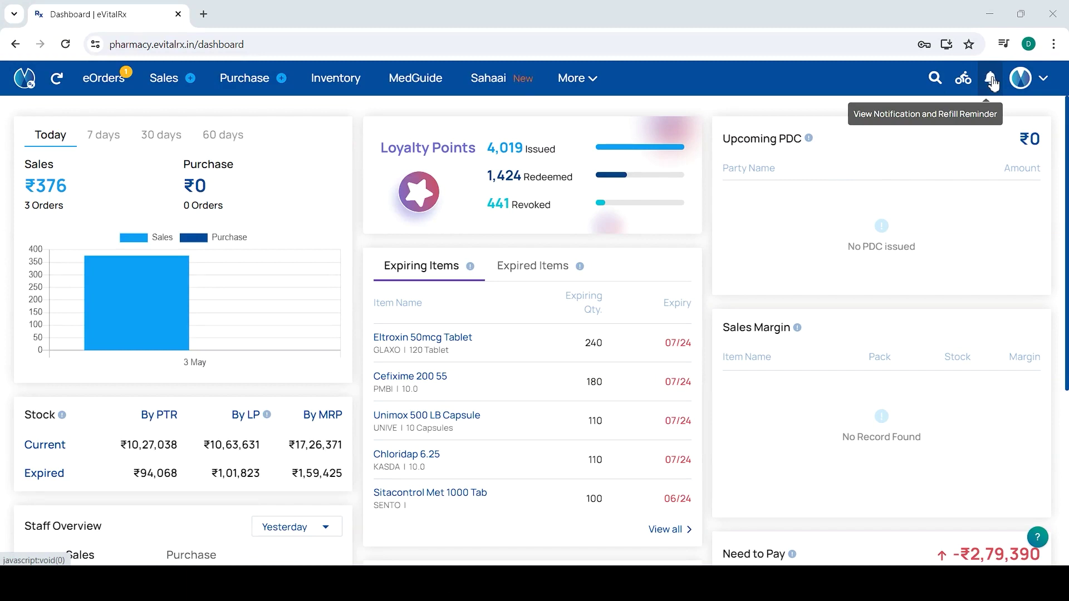
# Step: Check the new pickup notification, then show order inquiries in the eOrders list
pyautogui.click(991, 80)
pyautogui.click(695, 101)
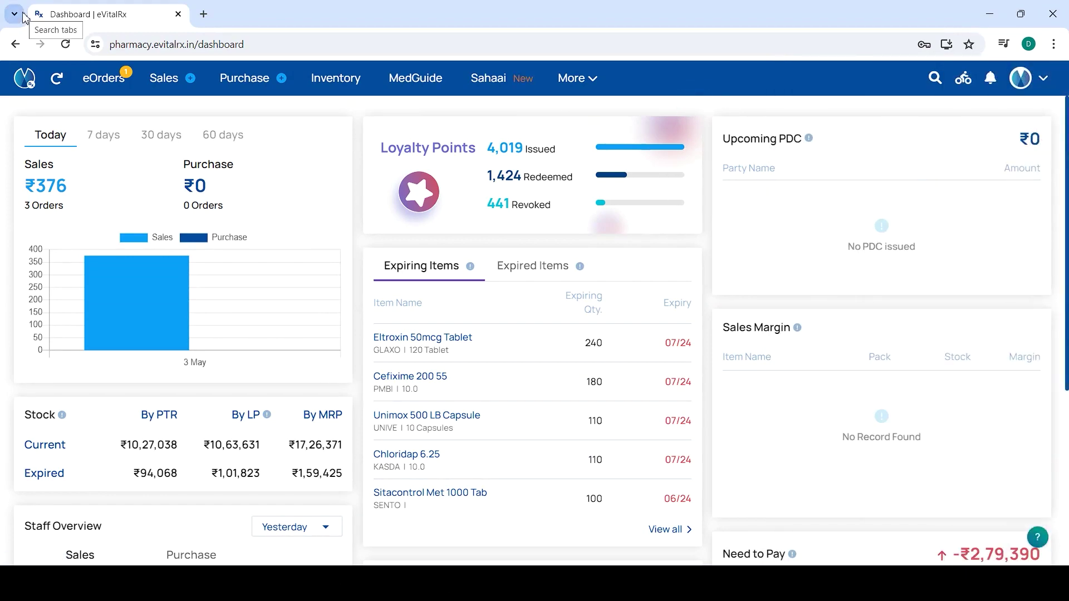
pyautogui.click(100, 83)
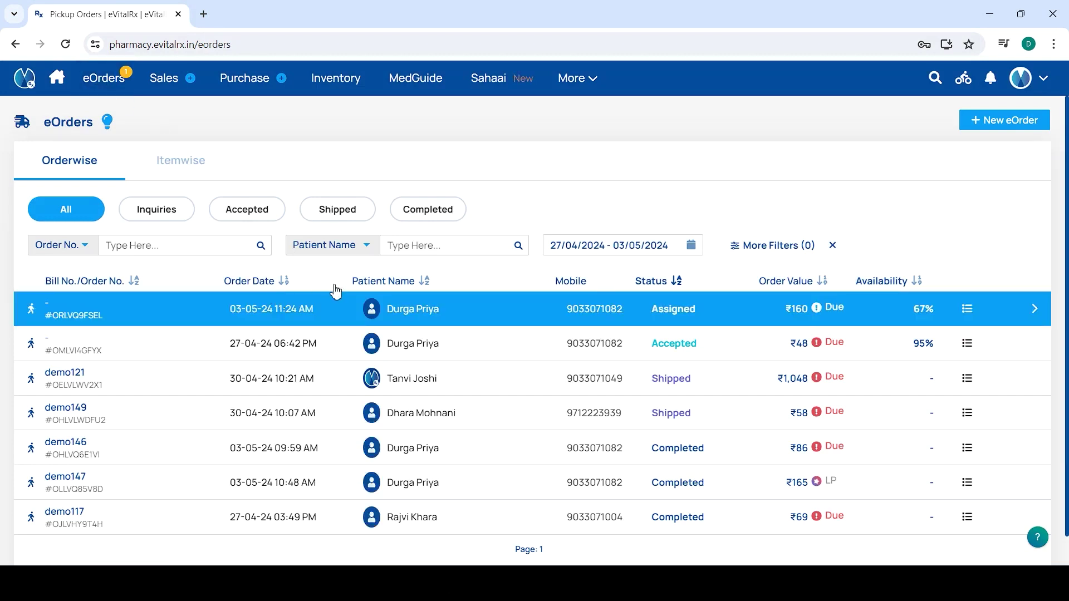
pyautogui.click(167, 215)
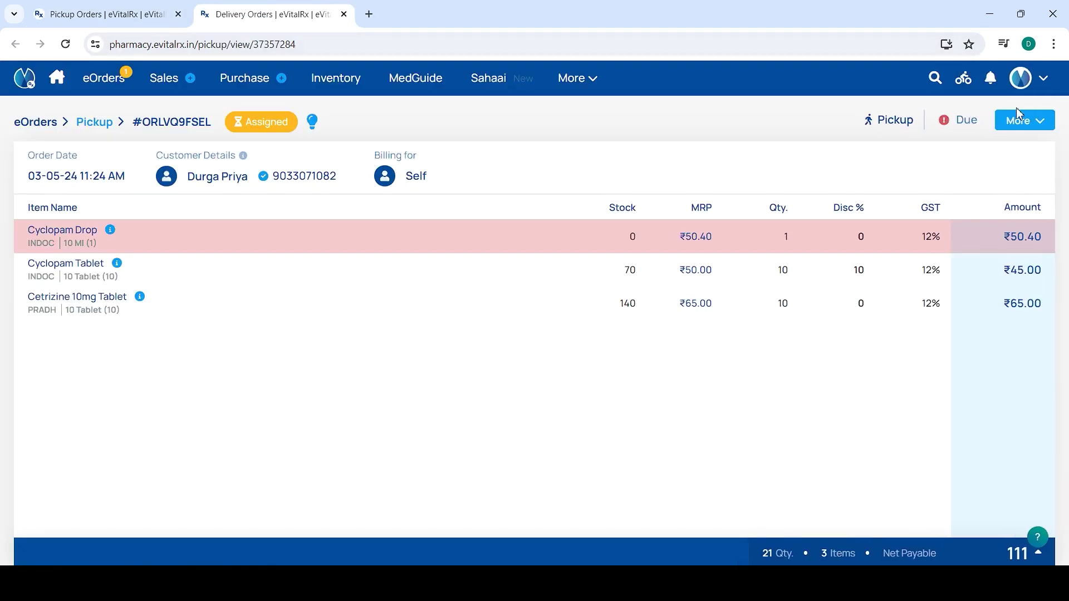
pyautogui.click(1012, 122)
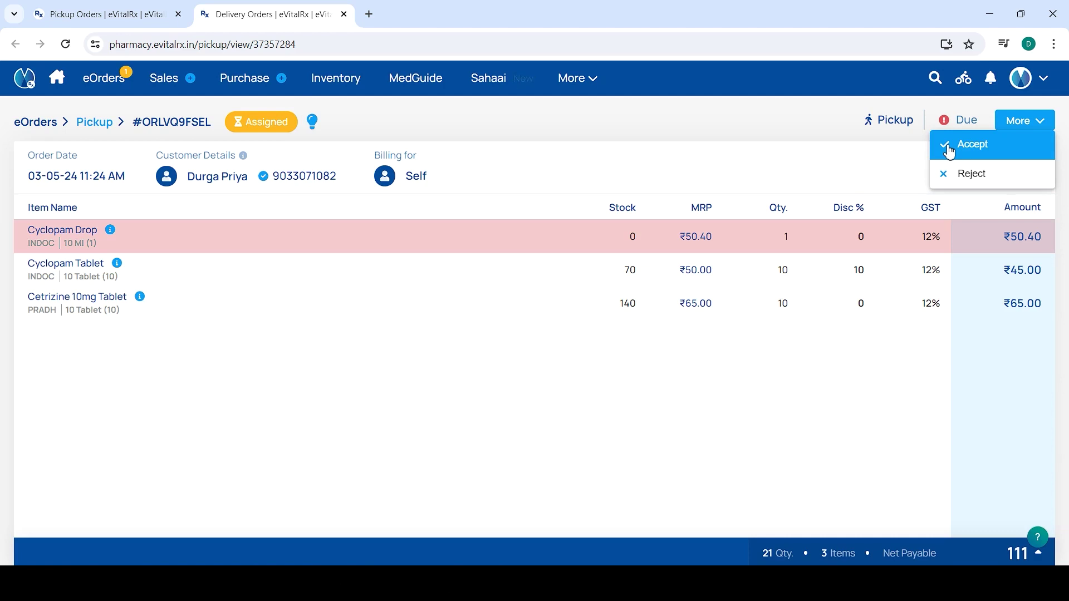
pyautogui.click(948, 151)
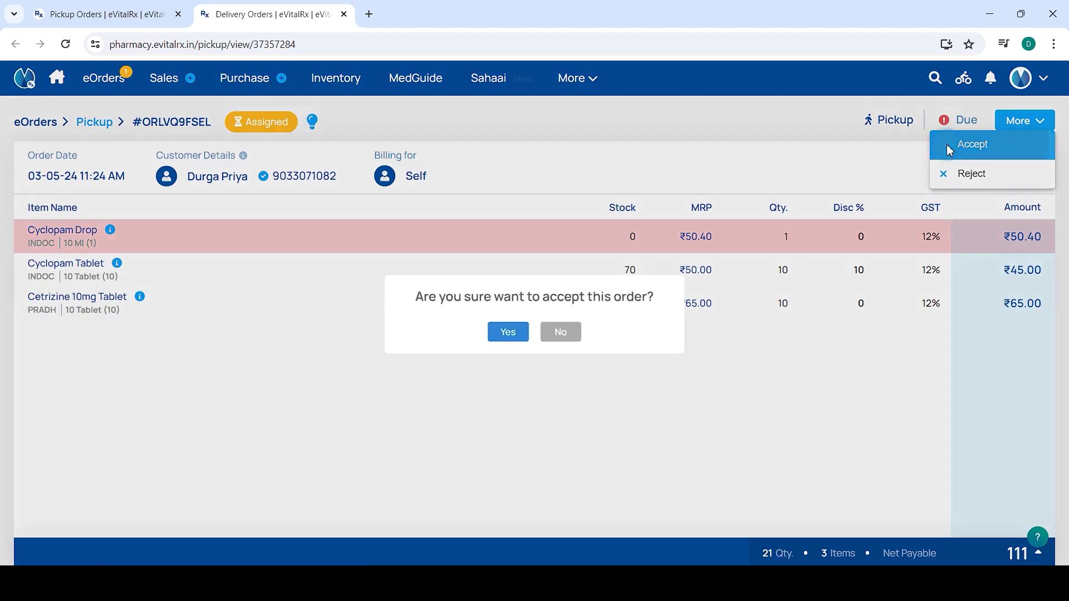
pyautogui.click(505, 339)
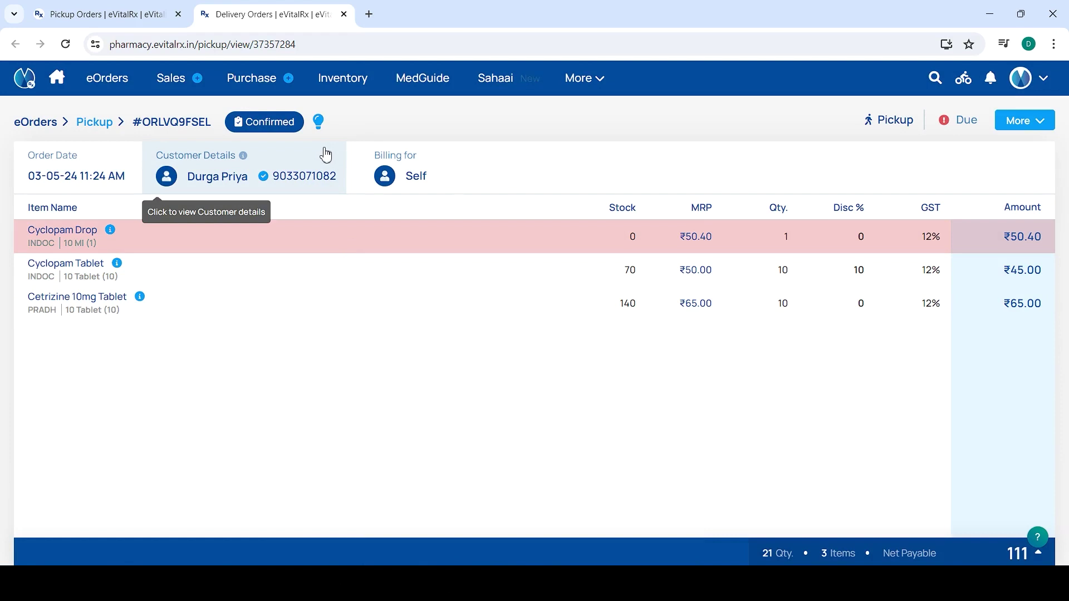
pyautogui.click(1022, 125)
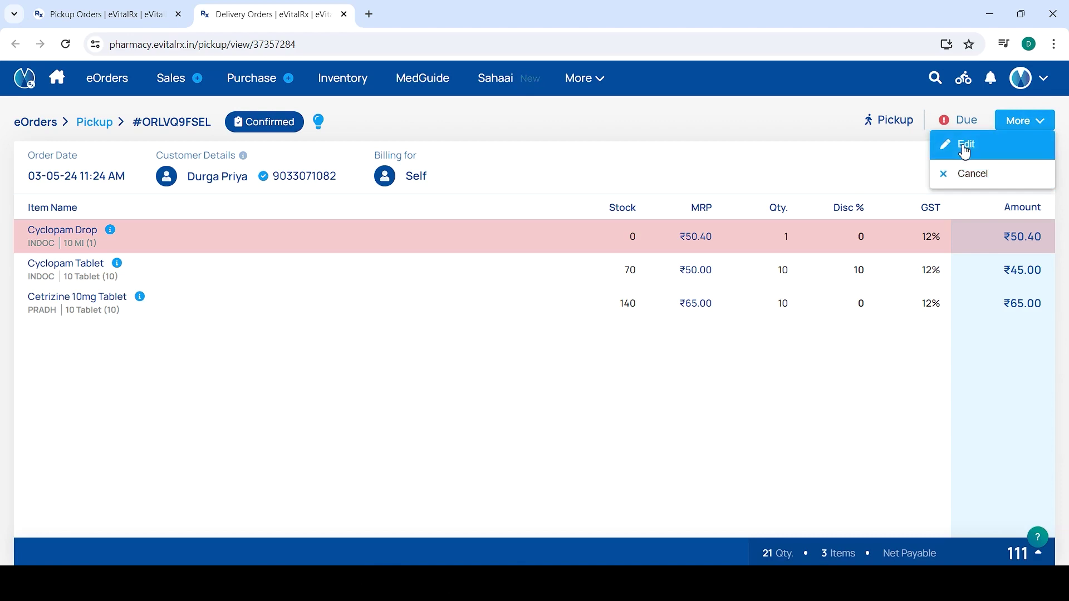
pyautogui.click(965, 148)
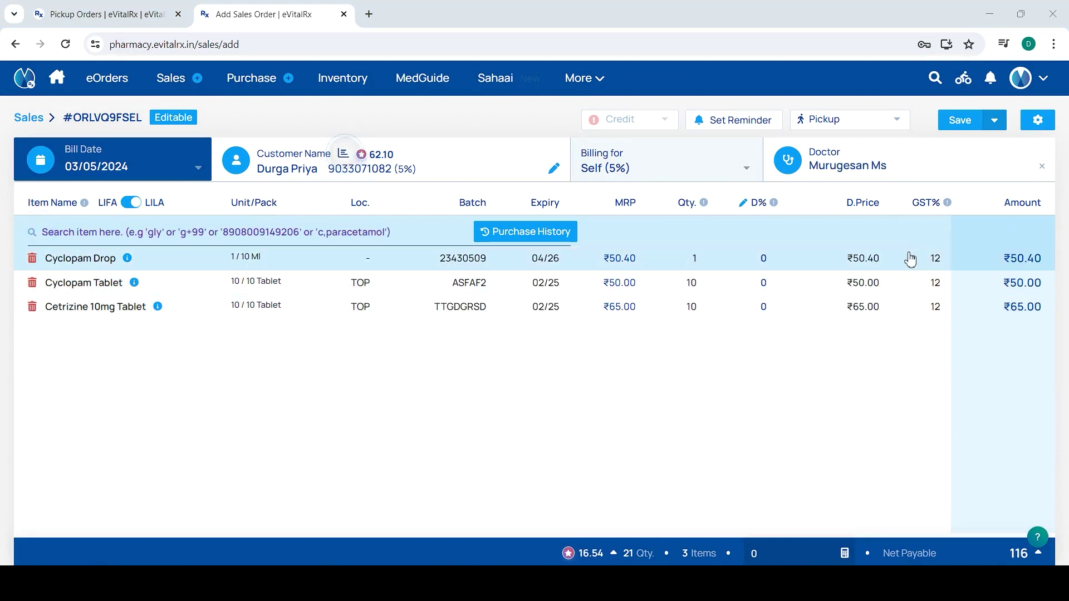
pyautogui.click(955, 121)
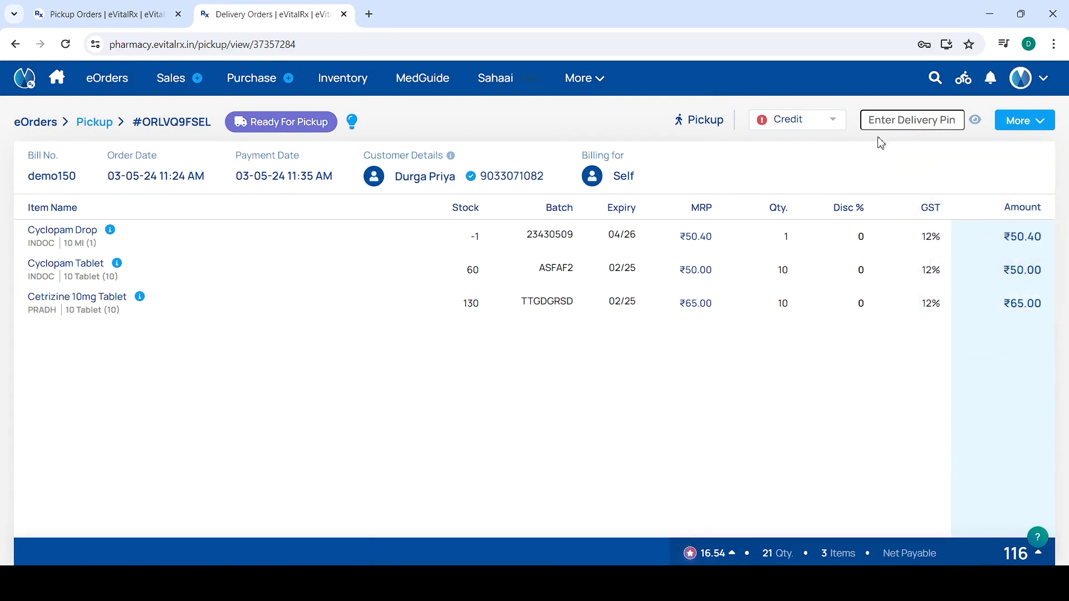
pyautogui.click(1018, 121)
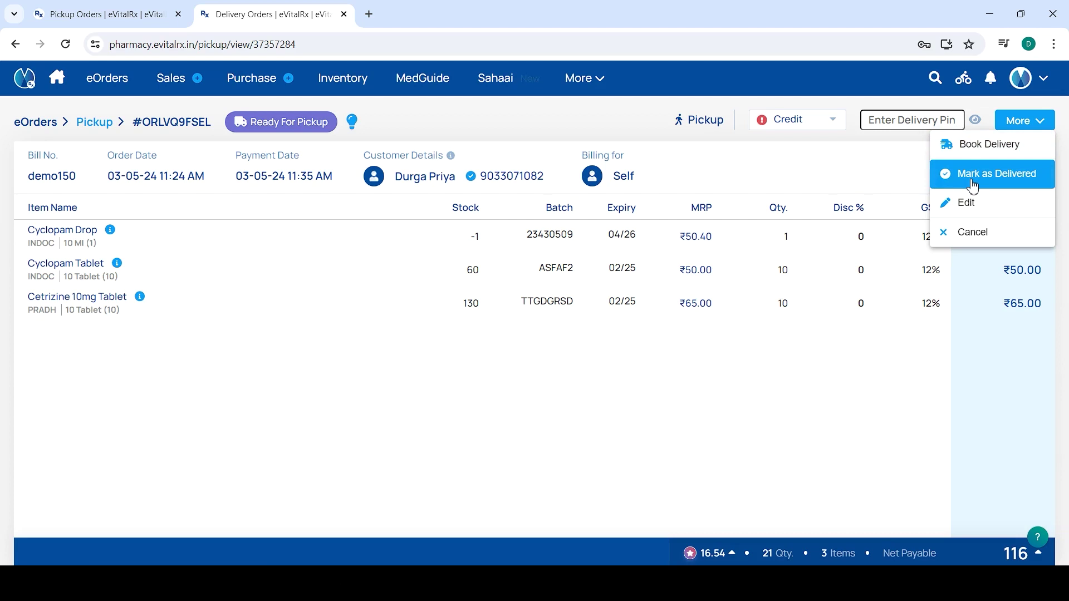
pyautogui.click(918, 122)
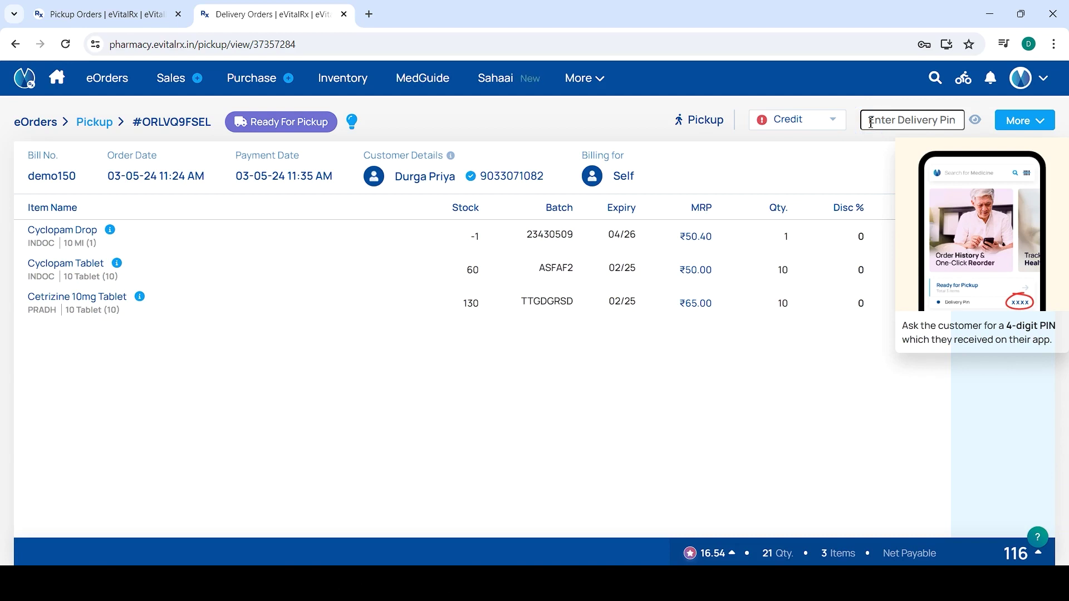
pyautogui.click(1020, 120)
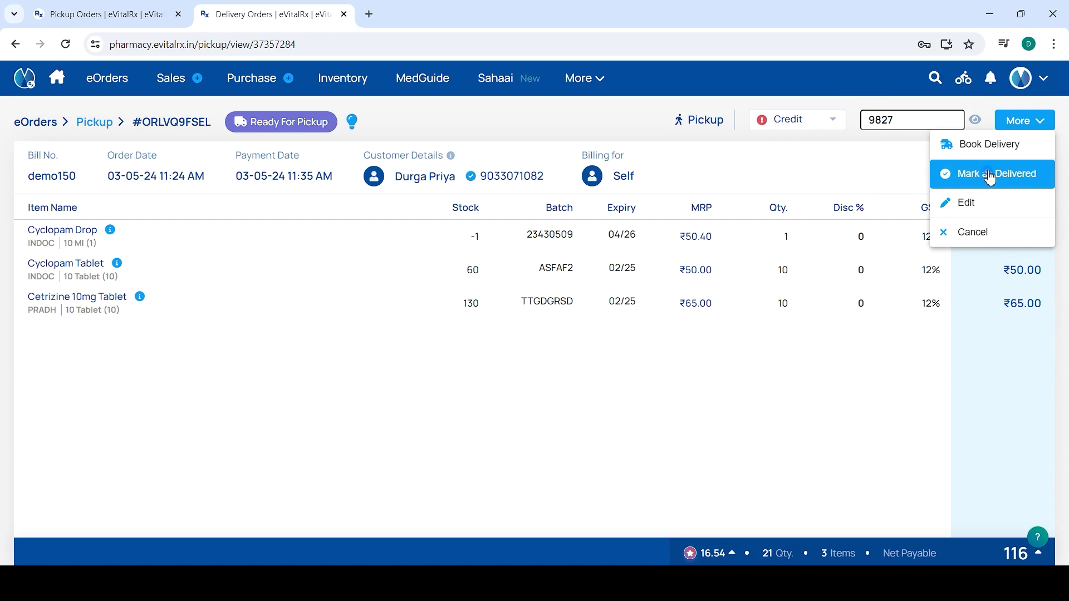
pyautogui.click(989, 176)
pyautogui.click(488, 343)
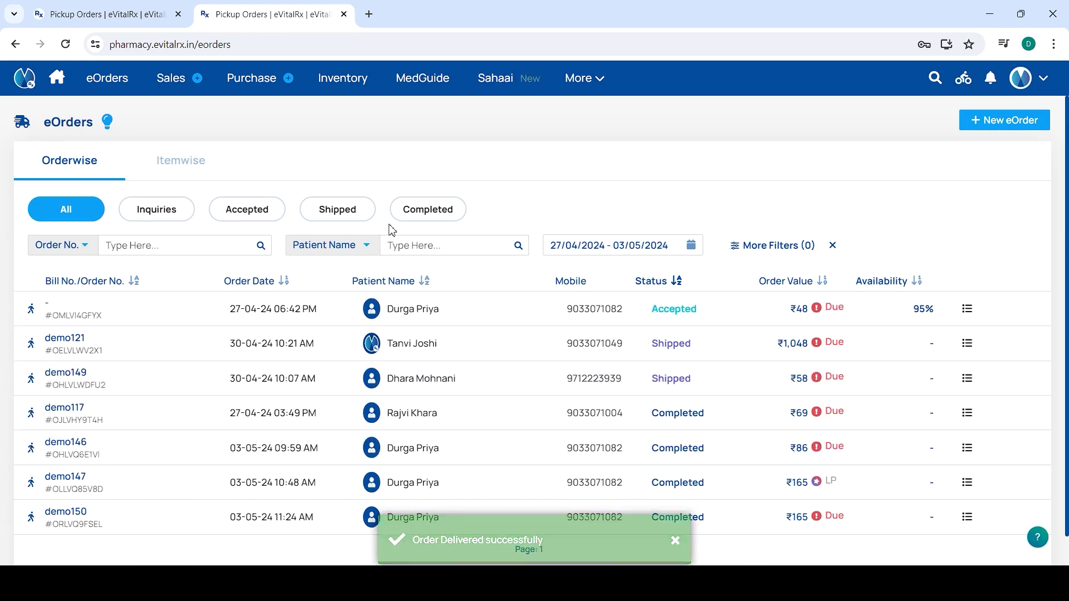
pyautogui.click(406, 218)
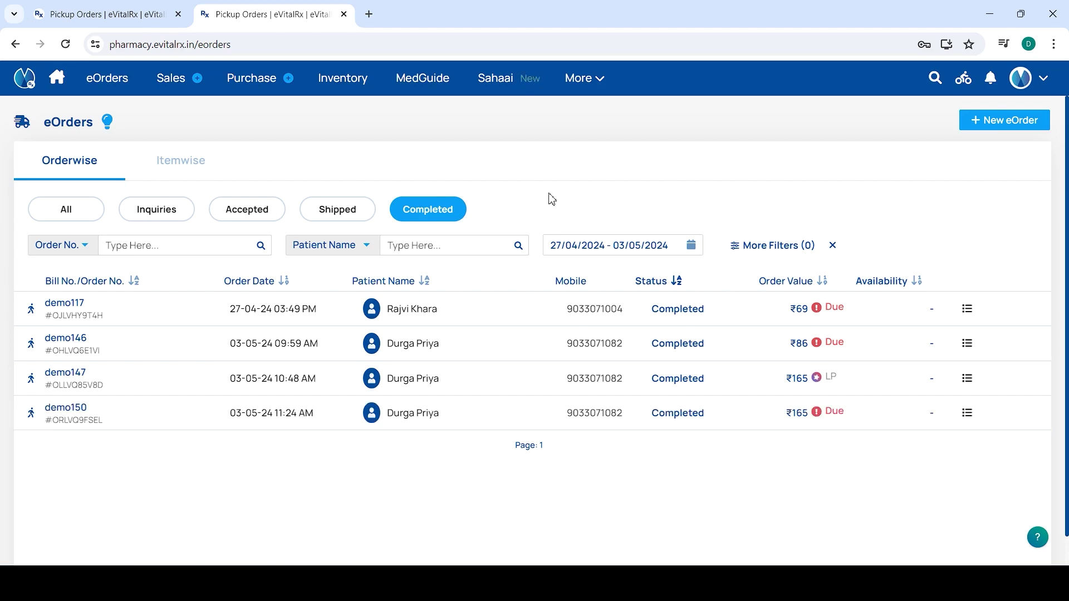
# Step: View the VitalCoins ledger of delivery-booking debits with balance 382.80
pyautogui.click(969, 87)
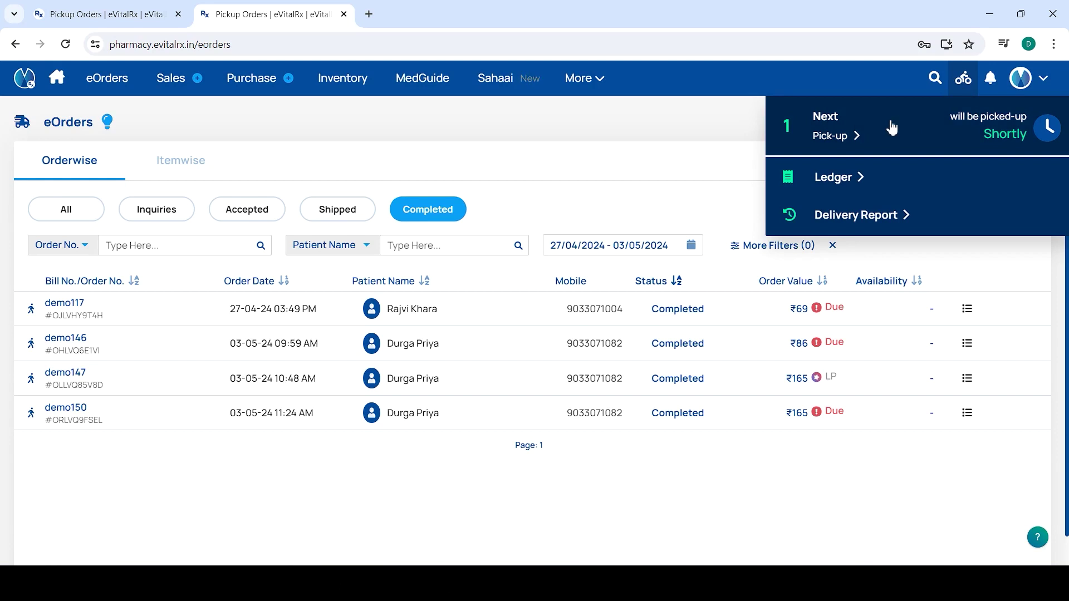
pyautogui.click(820, 186)
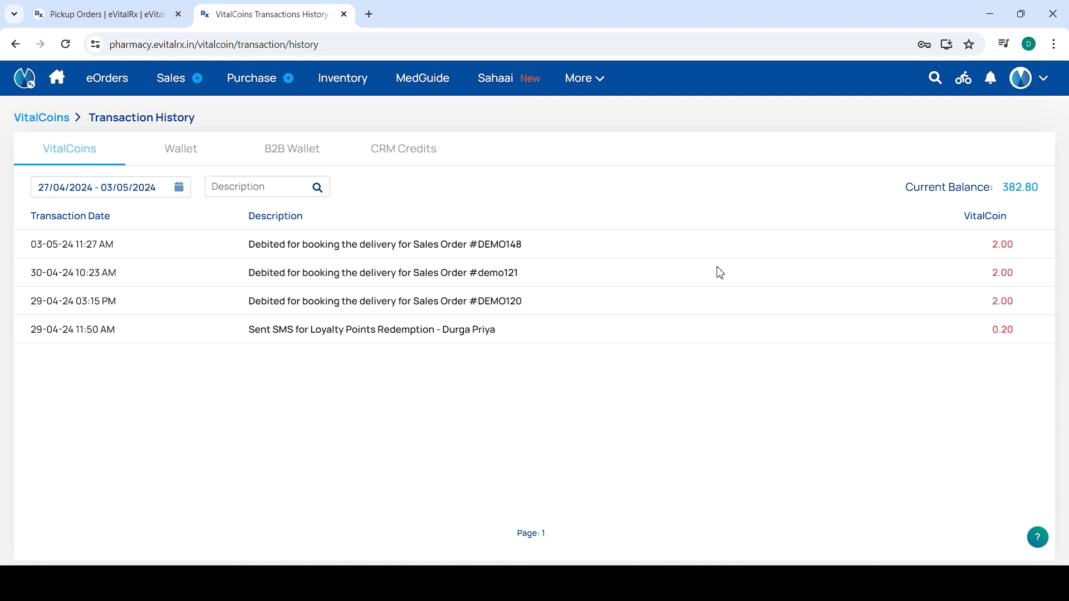
# Step: Reopen the delivery summary panel before going to the Sales list
pyautogui.click(962, 83)
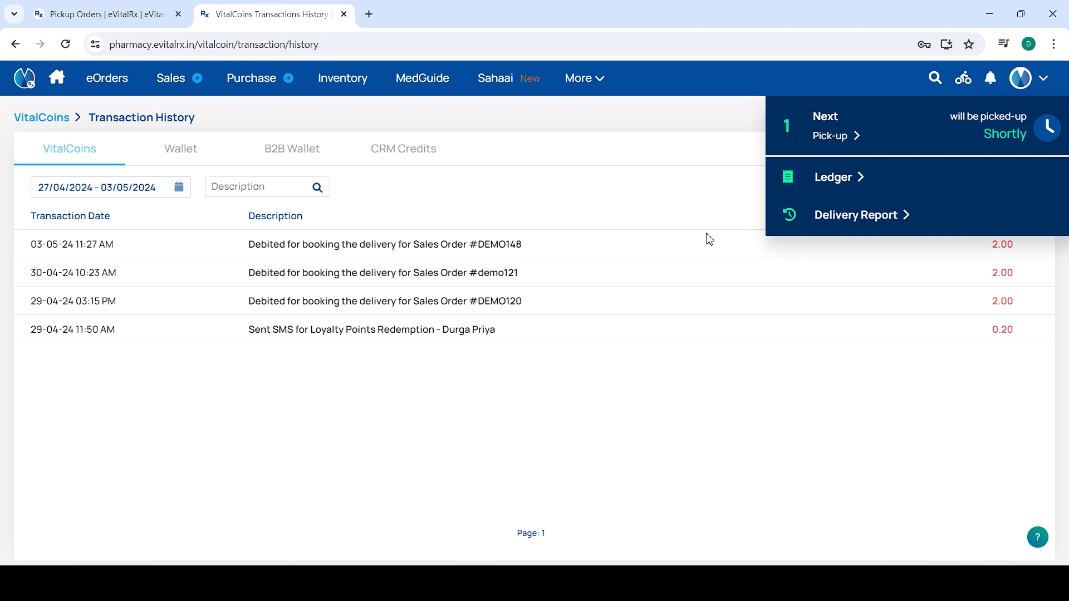
pyautogui.moveTo(171, 77)
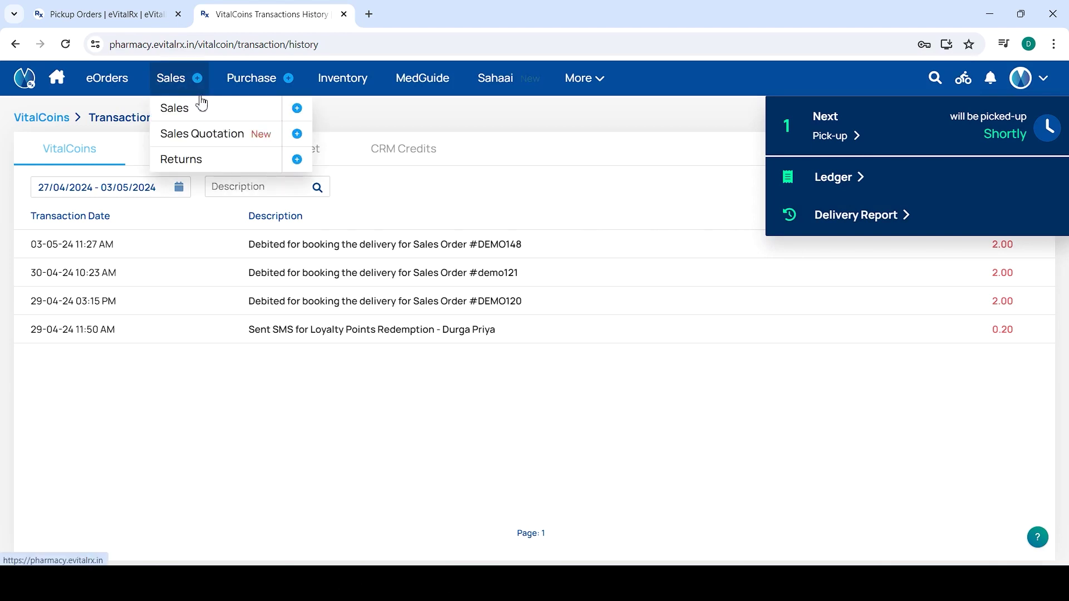
# Step: Filter the Sales bills to Order Mode Online Pickup with Order From left as All
pyautogui.click(199, 109)
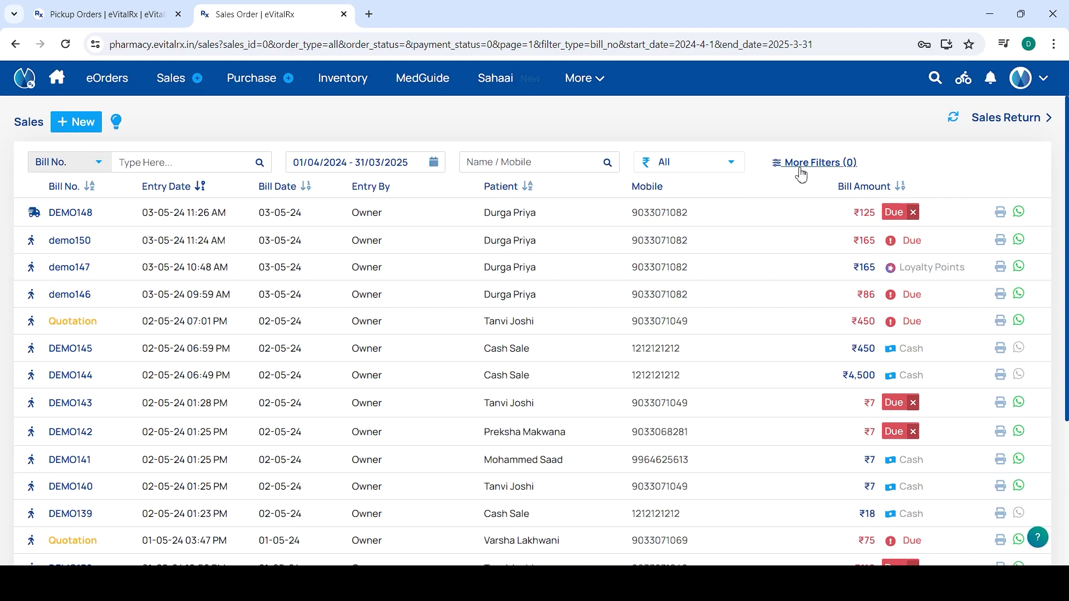
pyautogui.click(799, 167)
pyautogui.click(857, 199)
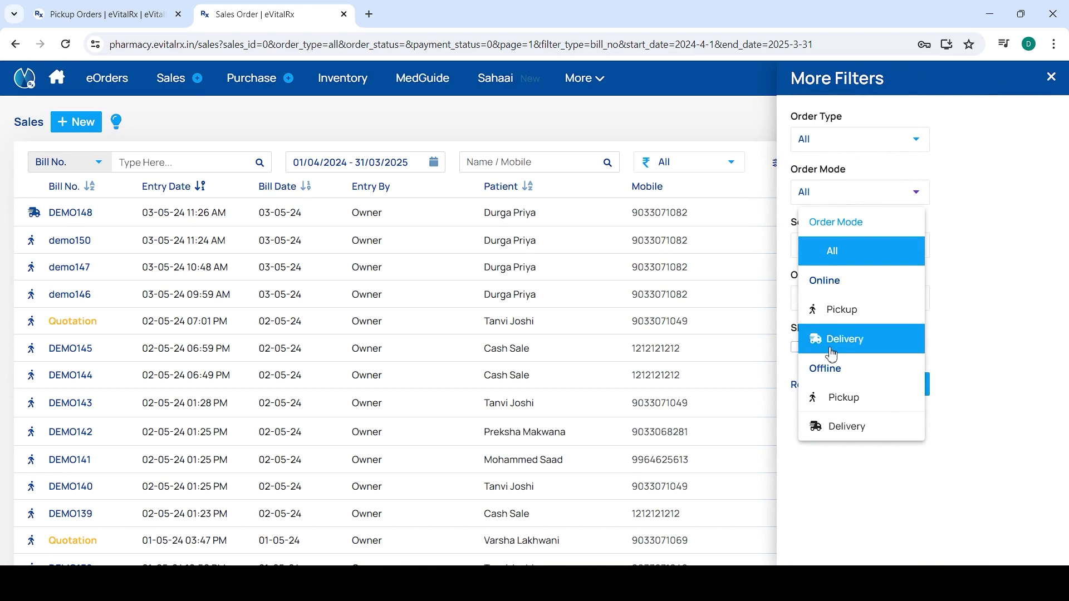
pyautogui.click(839, 309)
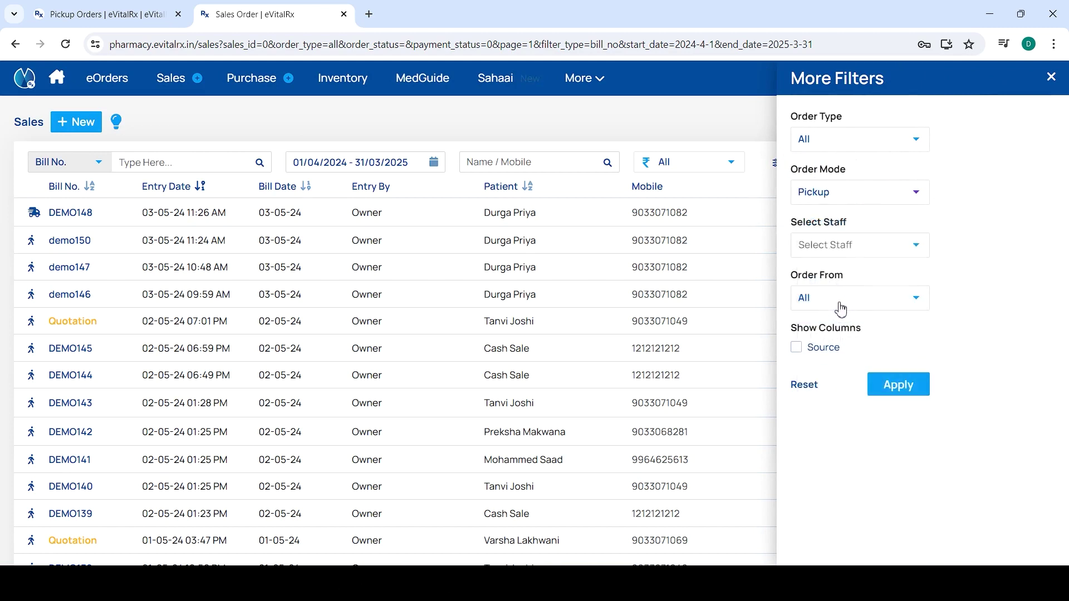
pyautogui.click(839, 308)
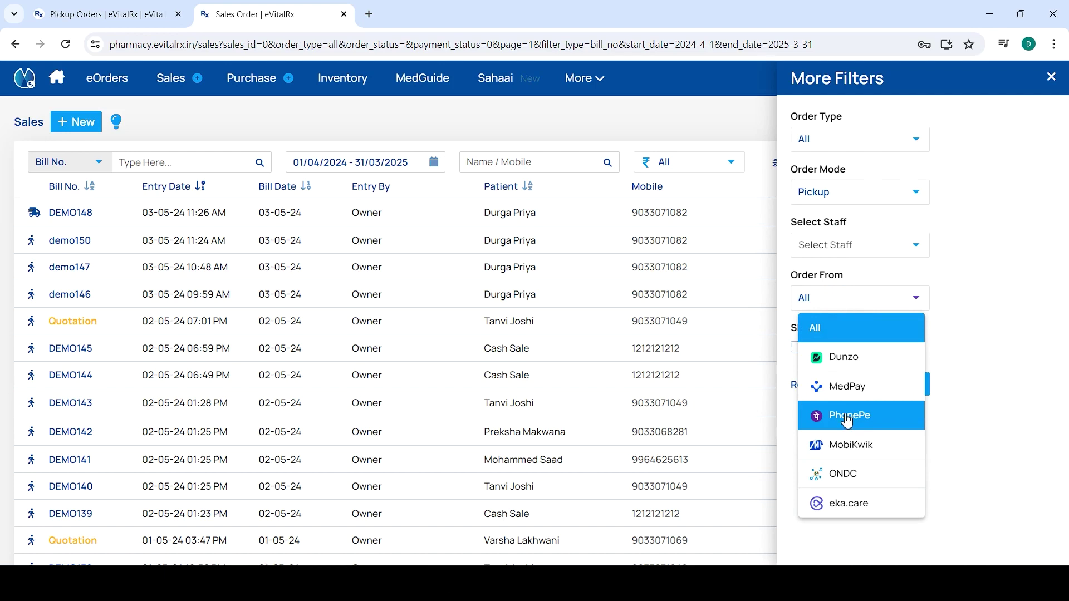
pyautogui.click(940, 333)
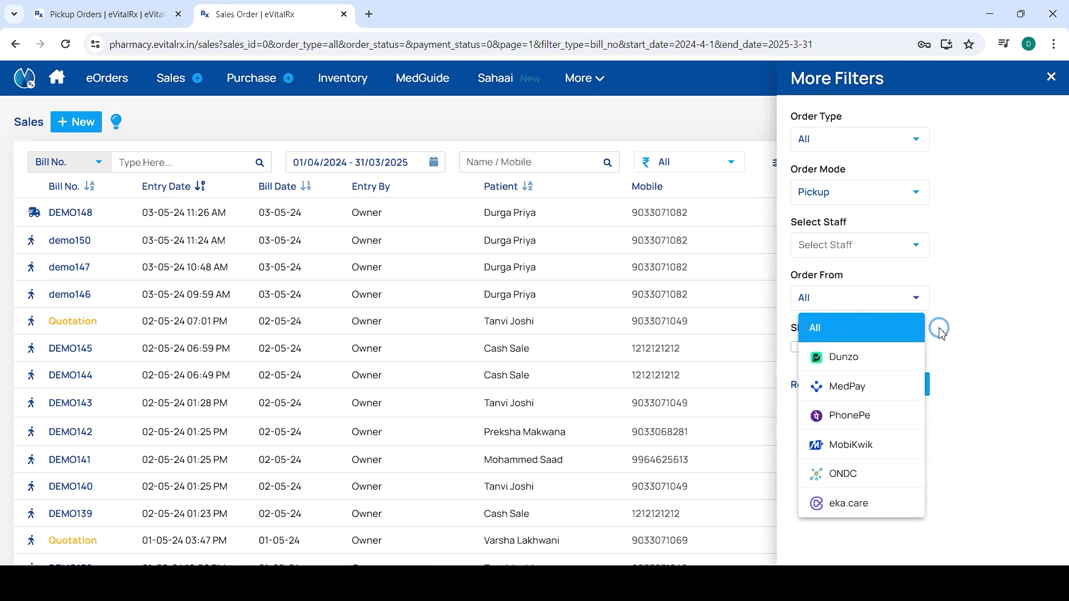
pyautogui.click(894, 381)
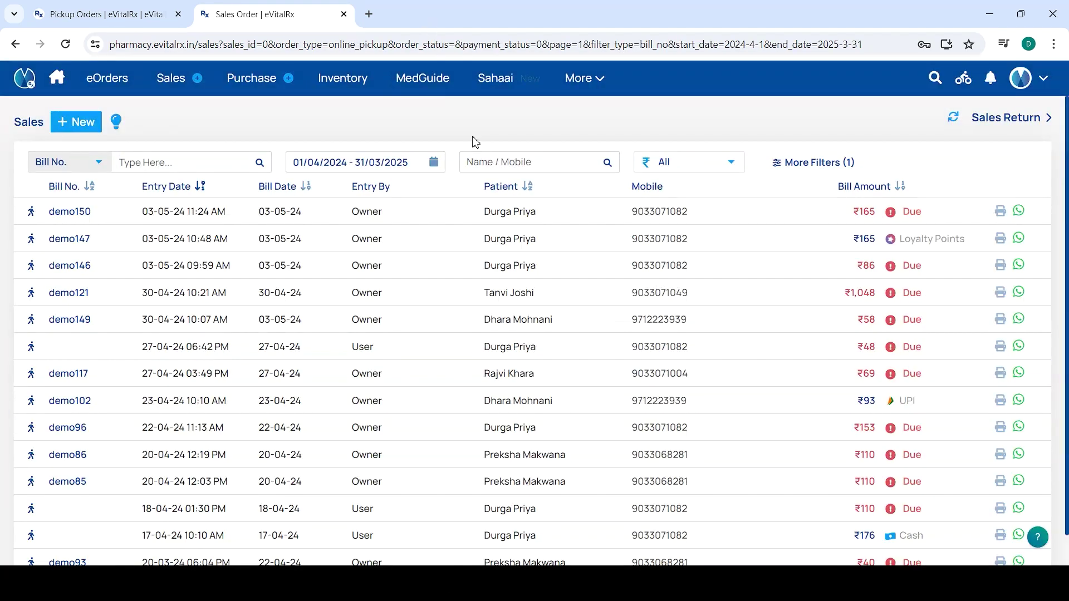
pyautogui.scroll(-2, 430, 256)
pyautogui.scroll(2, 457, 342)
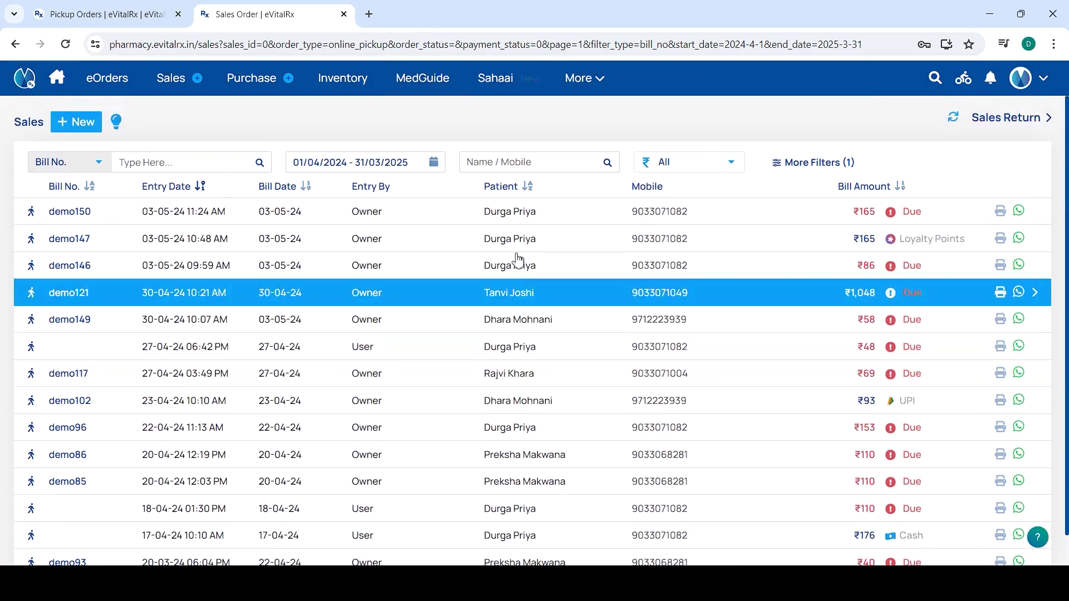